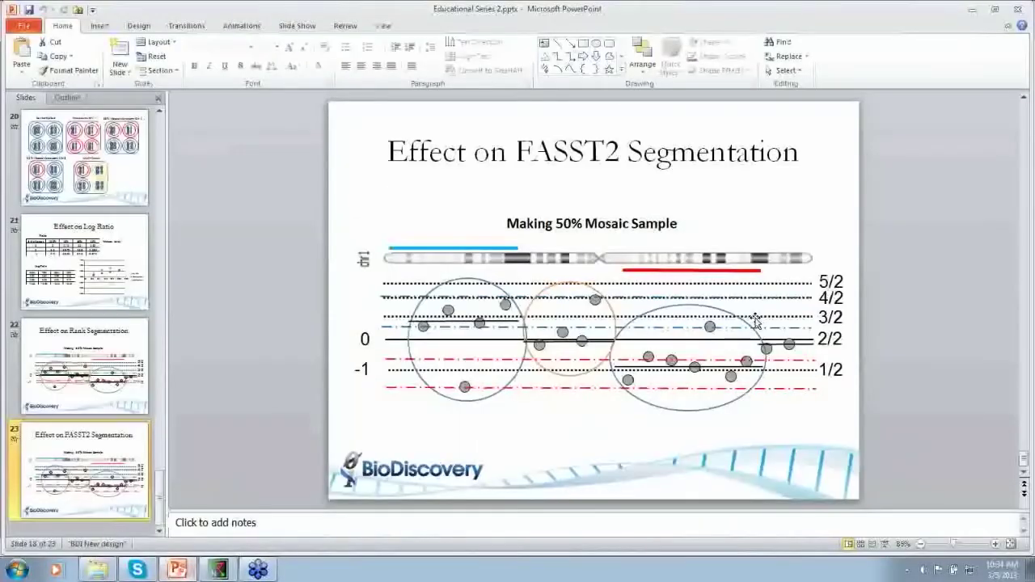
- Permanently delete the two 'copy' sample rows from the Data Set and select Cancer Sample 123
click(218, 570)
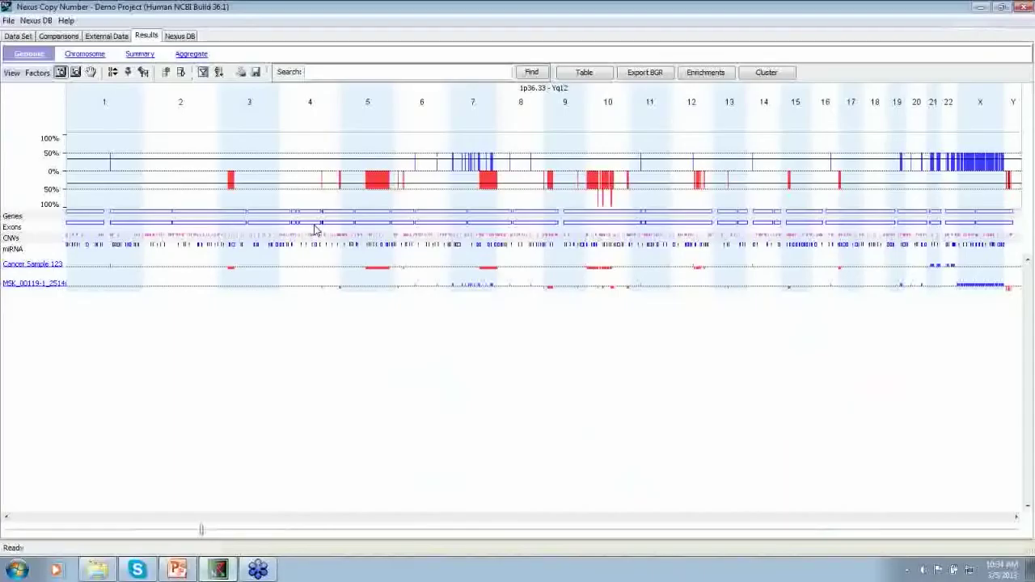
click(19, 36)
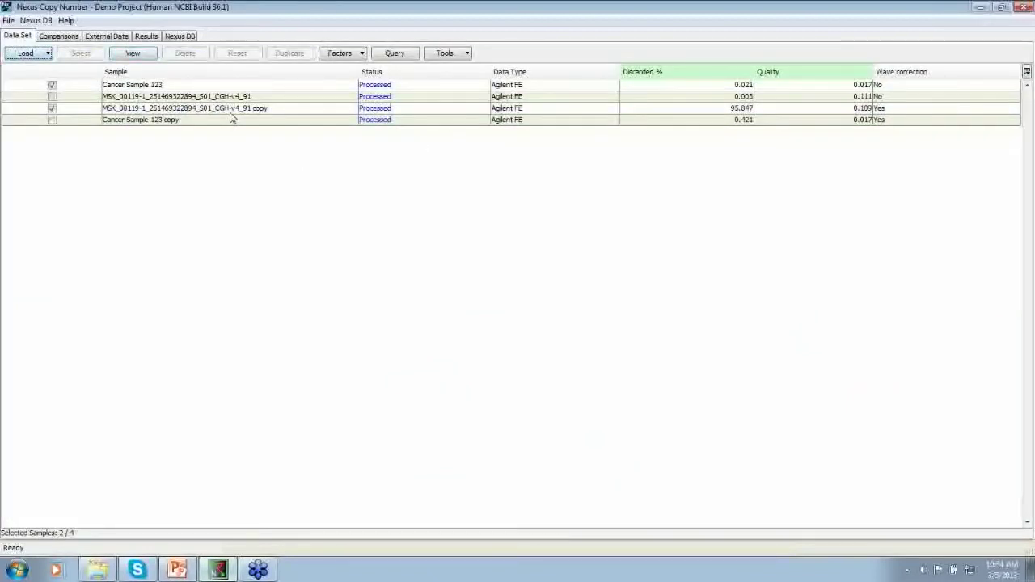
drag(231, 116, 231, 123)
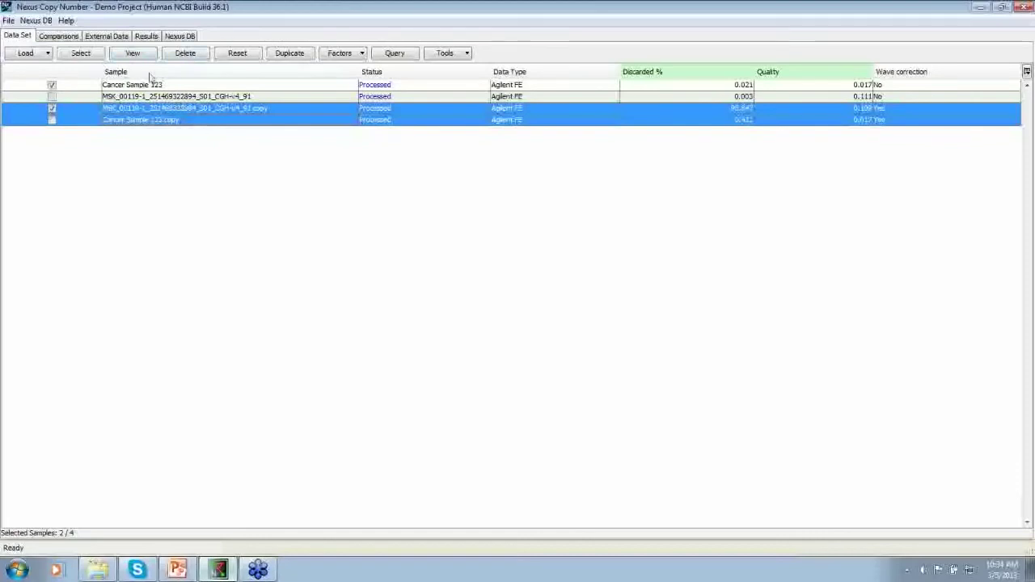
click(186, 52)
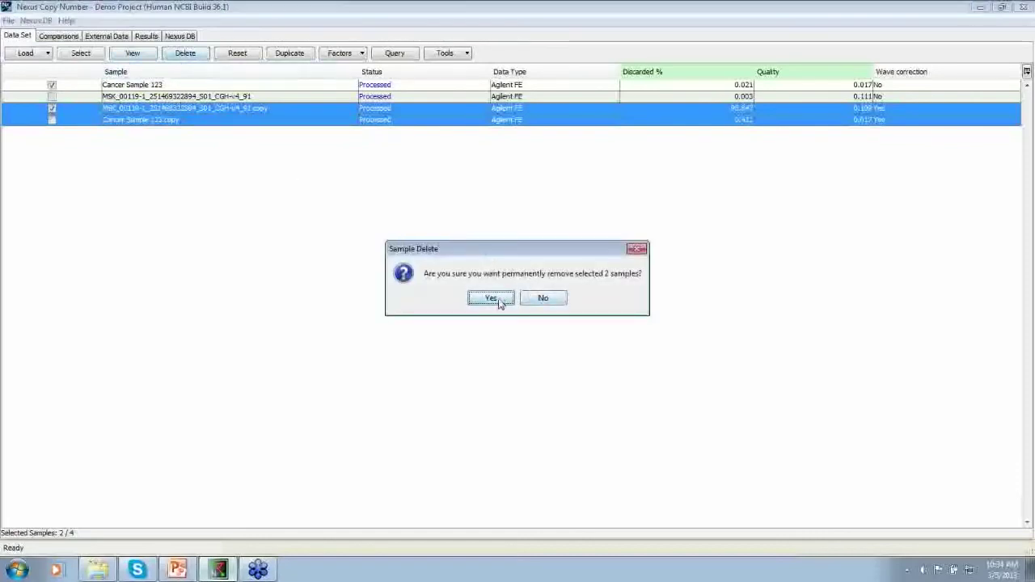
click(491, 298)
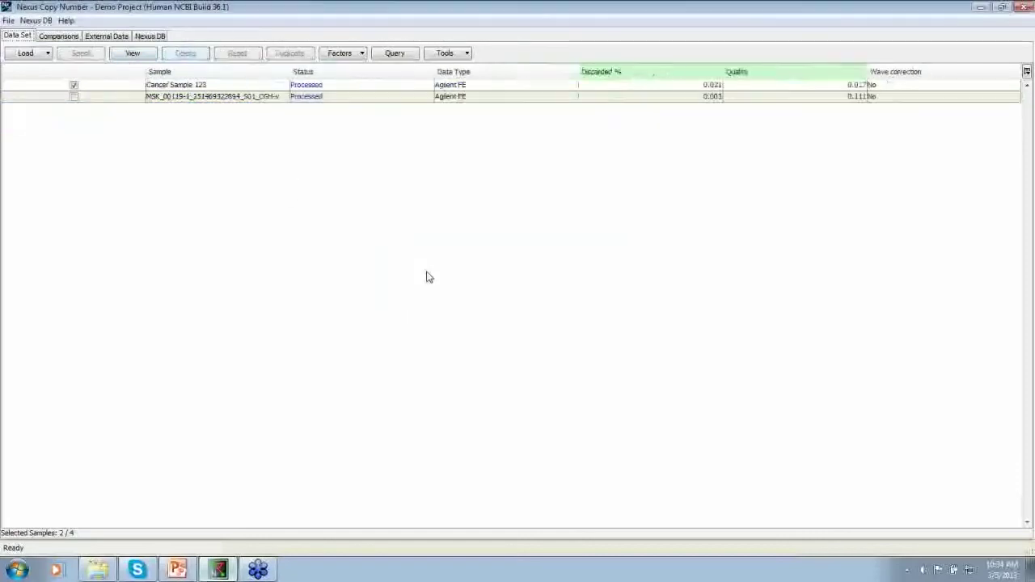
click(178, 89)
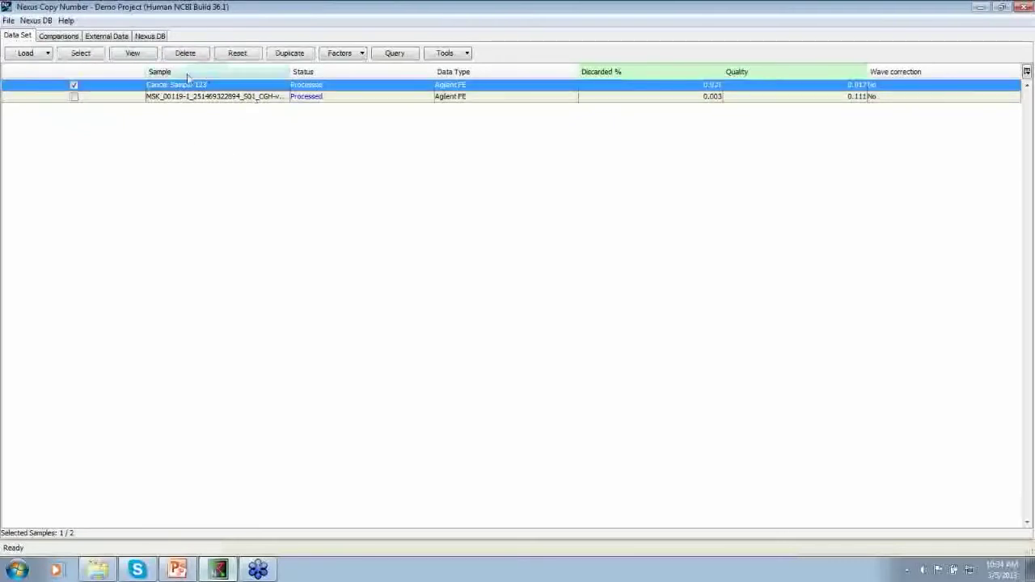
- Show Cancer Sample 123's full-screen Whole Genome plot and inspect the losses on chromosomes 3, 5, 7 and 10
click(133, 53)
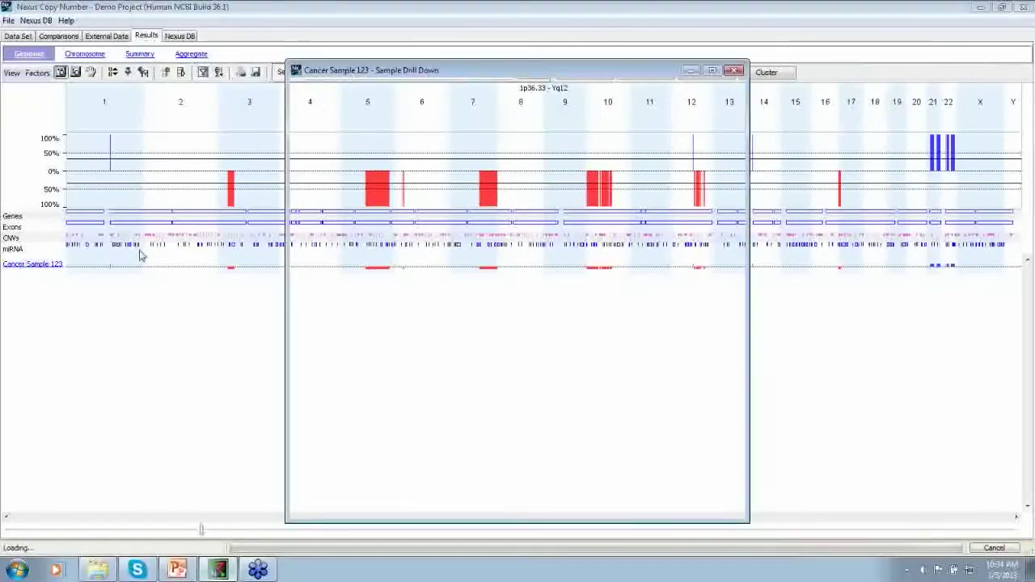
click(711, 70)
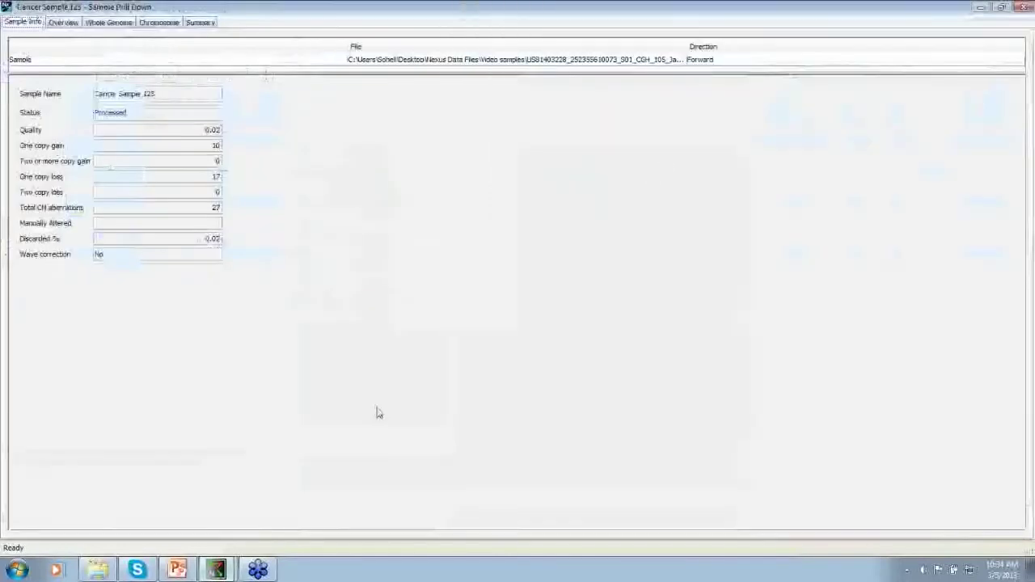
click(116, 24)
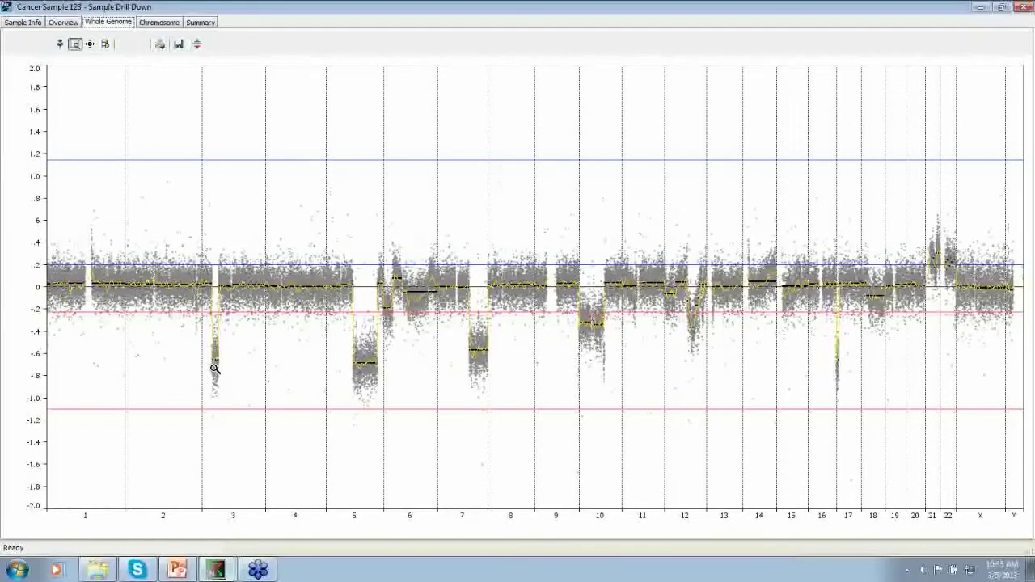
mouse_move(217, 368)
mouse_move(606, 343)
mouse_move(884, 303)
- Inspect chromosome 12's detailed plot from the ideogram overview, then return to the whole-genome plot
click(64, 22)
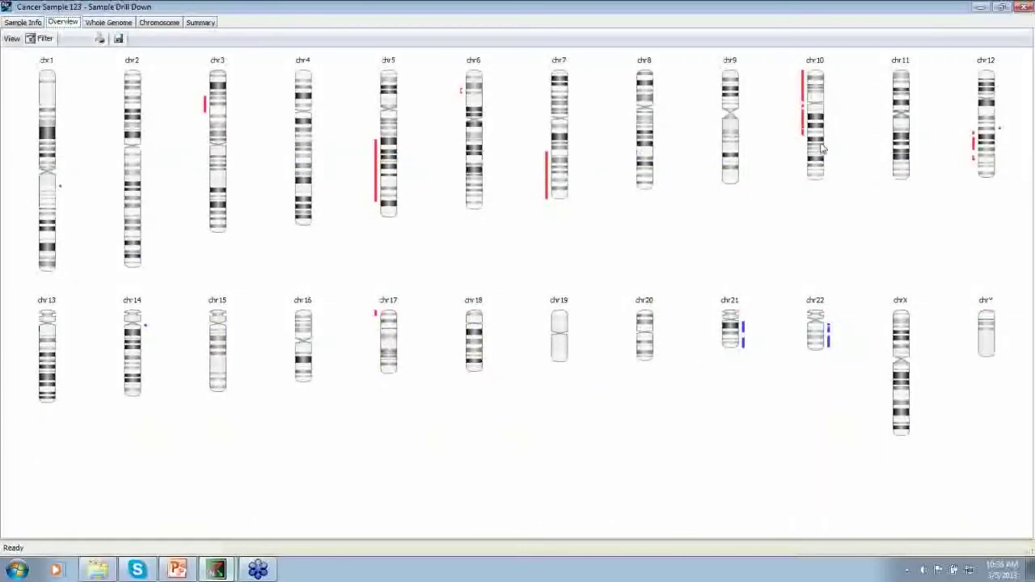
double_click(986, 142)
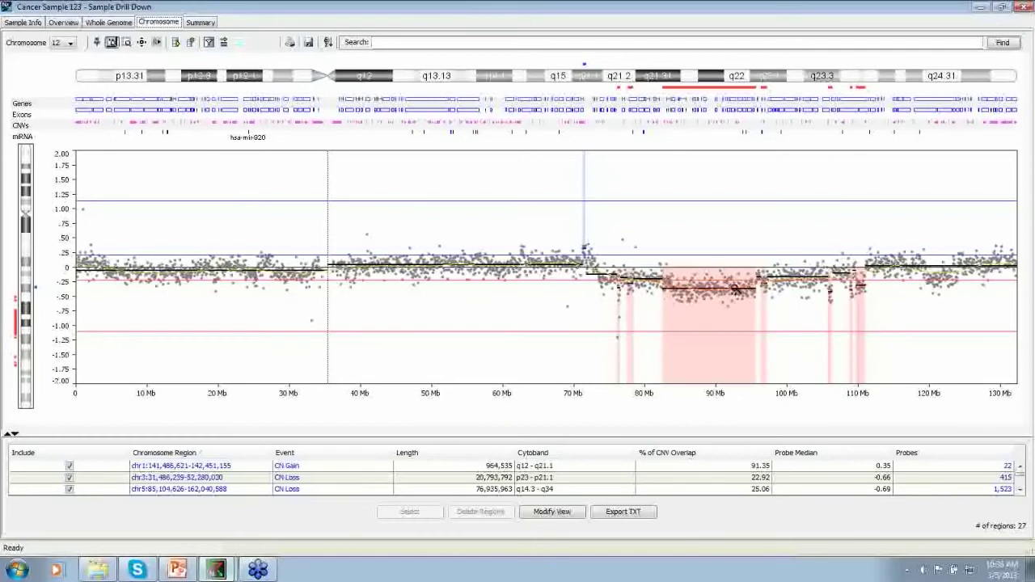
mouse_move(724, 295)
mouse_move(800, 278)
click(108, 23)
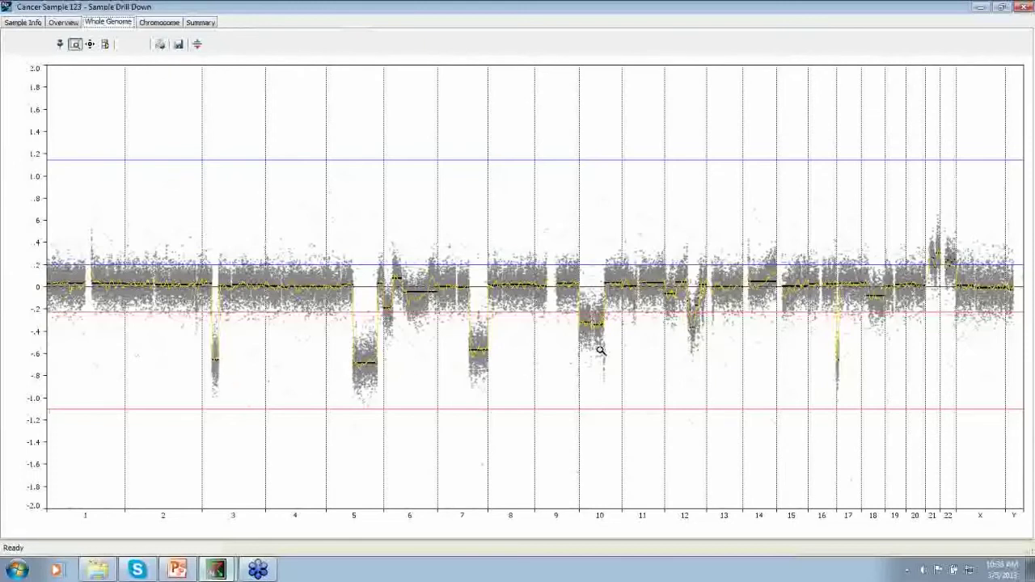
- Open chromosomes 3, 12 and finally 18 from the ideogram overview
click(75, 26)
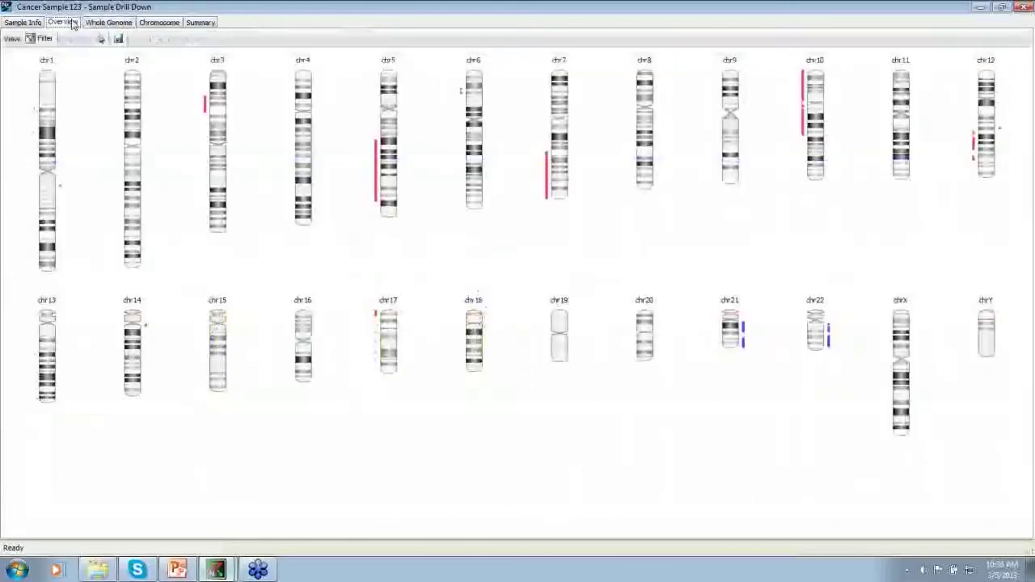
double_click(220, 102)
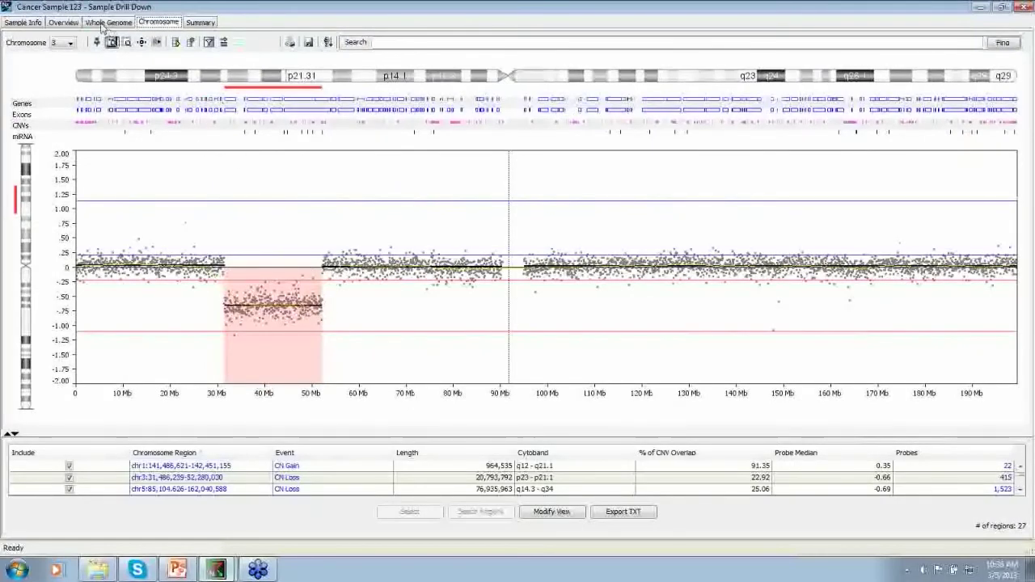
click(64, 23)
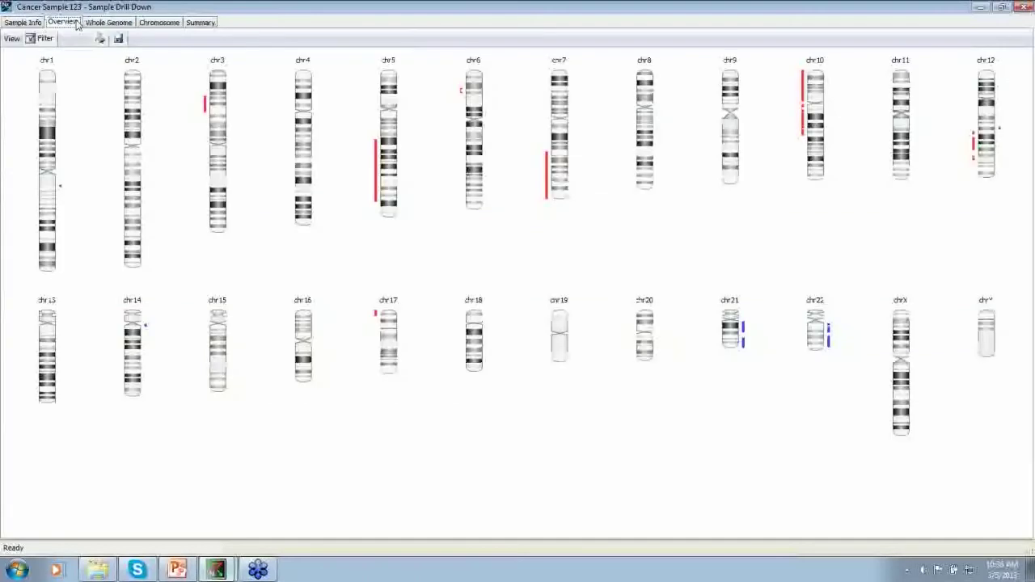
click(990, 150)
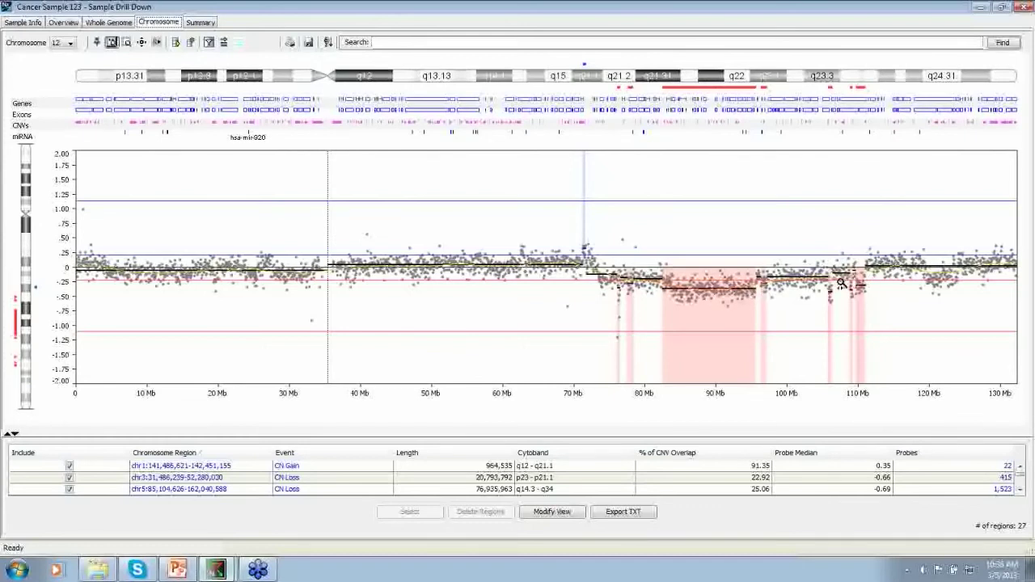
click(70, 24)
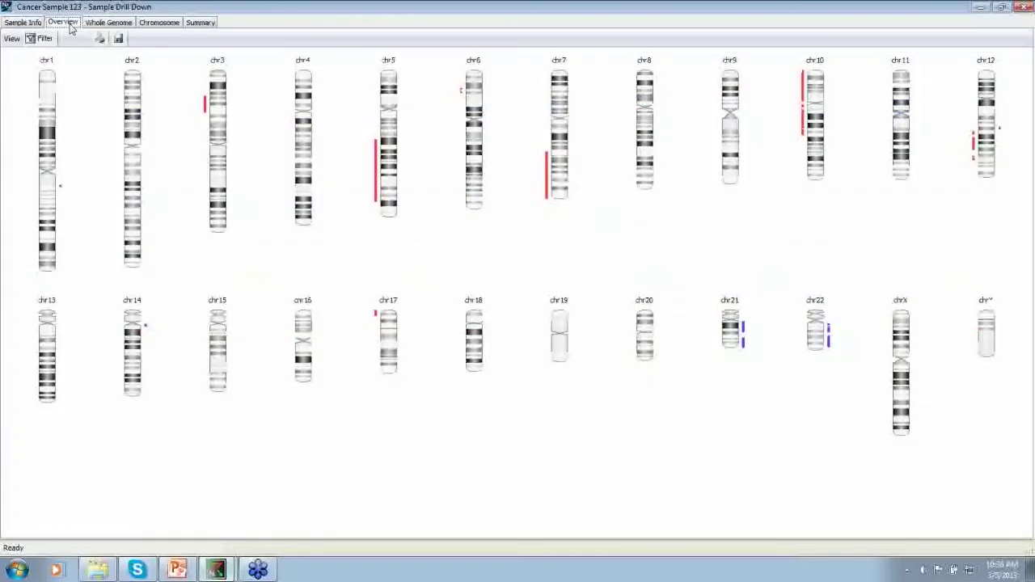
double_click(478, 338)
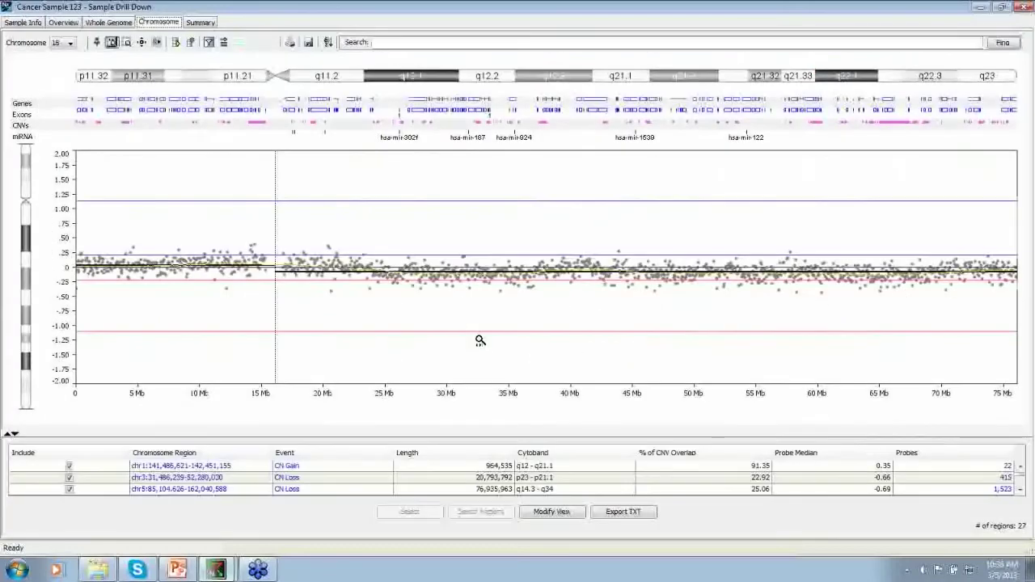
- Make a copy of Cancer Sample 123 and set the original's settings as current
click(1023, 7)
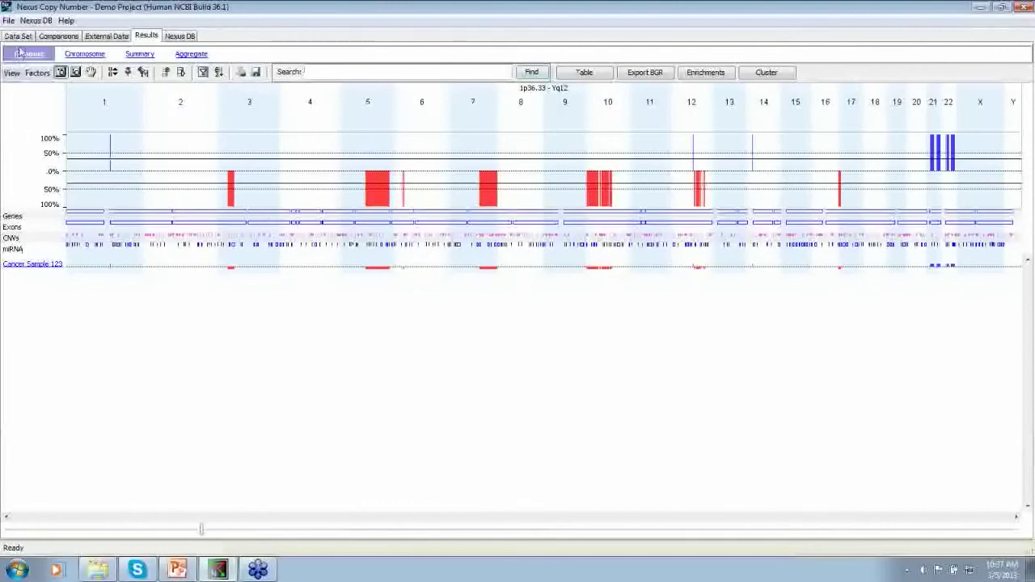
click(18, 36)
click(174, 85)
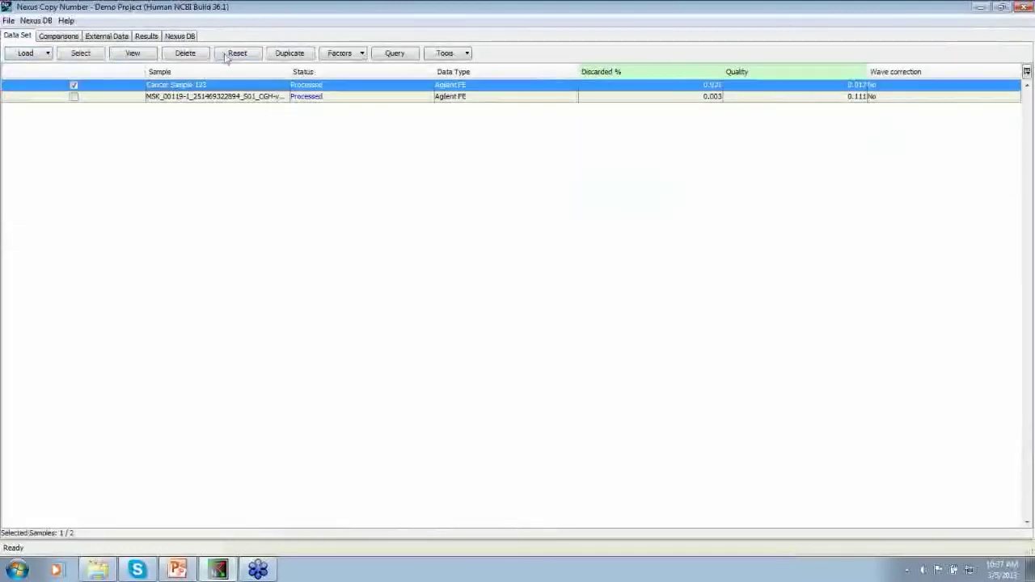
click(289, 52)
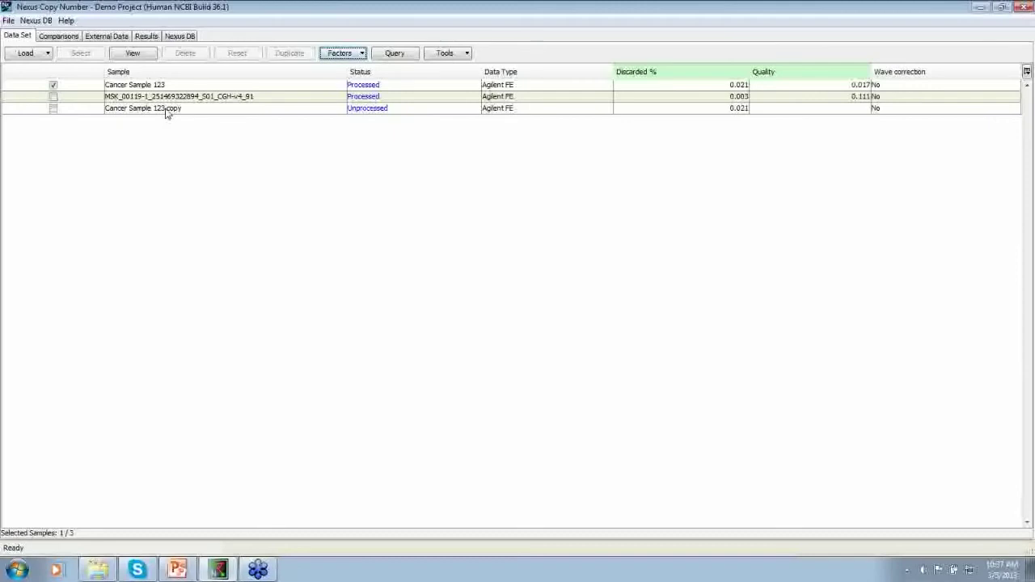
click(364, 85)
click(507, 437)
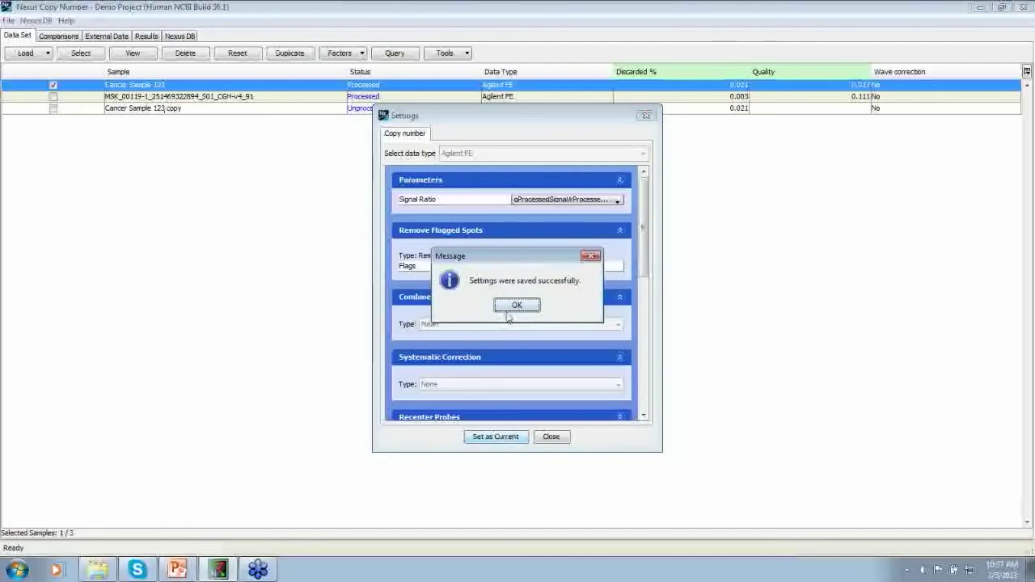
click(509, 311)
- Save FASST2 thresholds of Gain 0.1 and Loss -0.1, then view Cancer Sample 123 with its copy
click(8, 20)
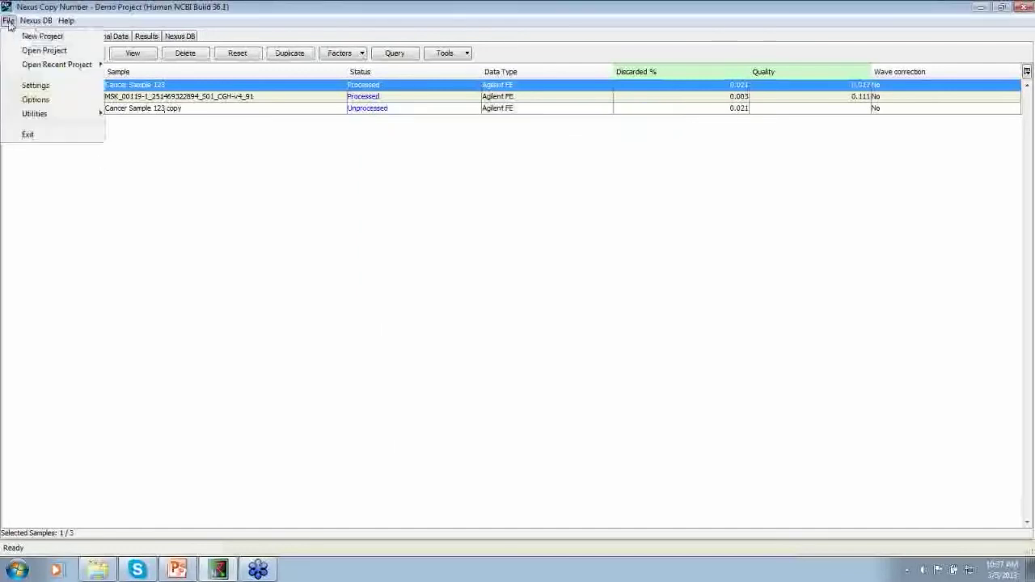
click(32, 85)
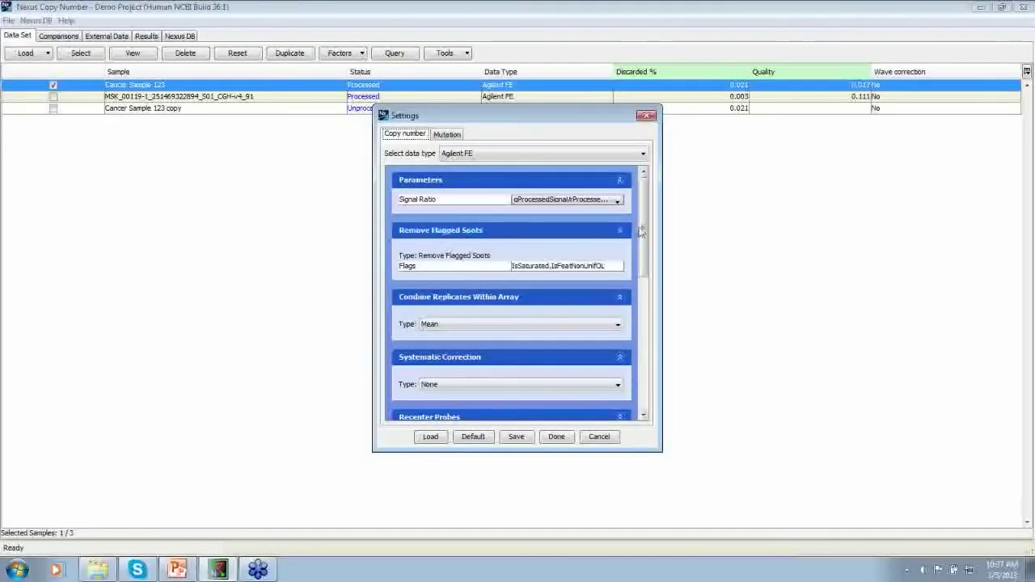
drag(643, 234, 651, 347)
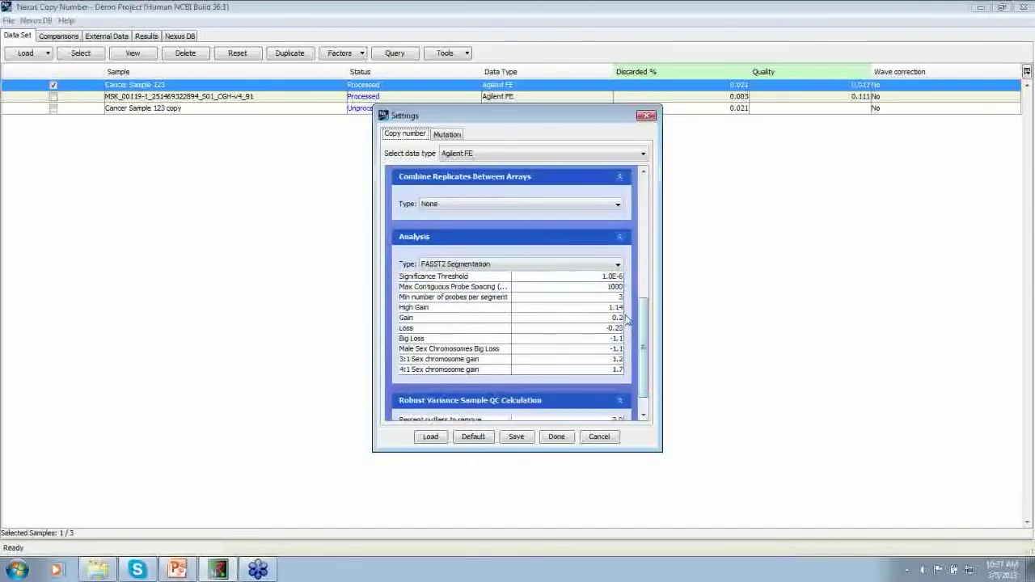
click(622, 317)
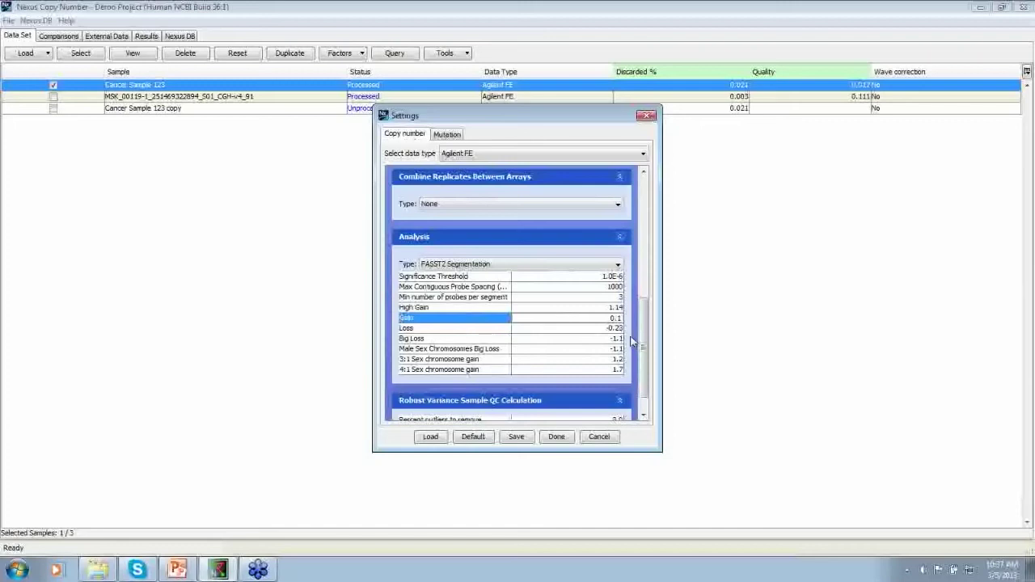
click(623, 318)
key(Return)
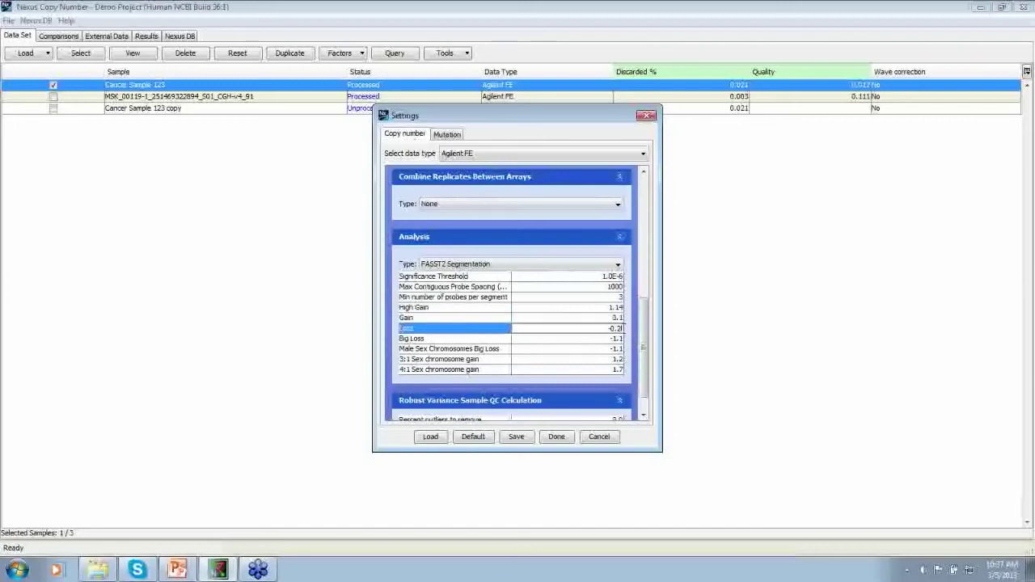
click(557, 437)
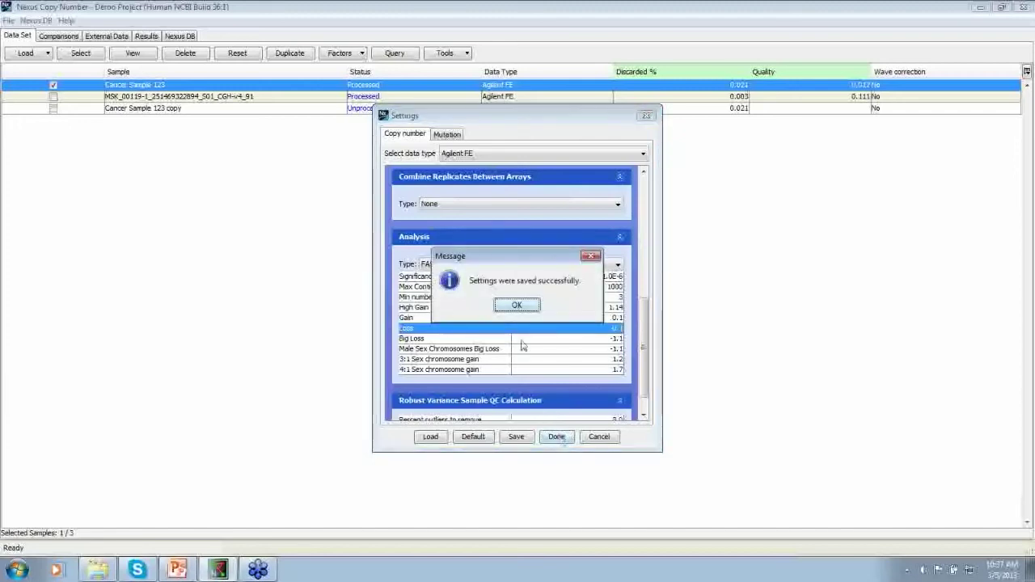
click(522, 304)
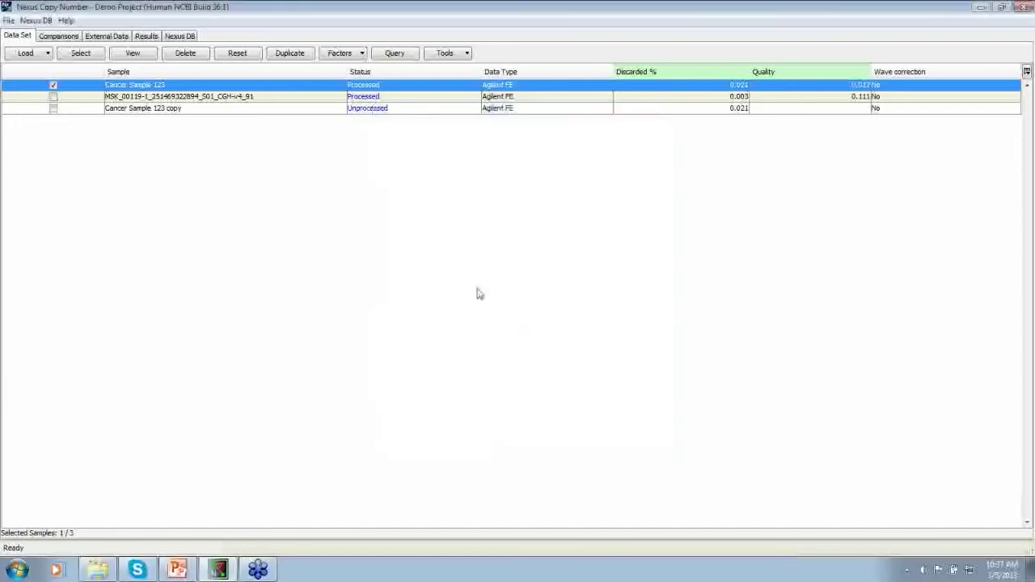
click(53, 107)
click(132, 52)
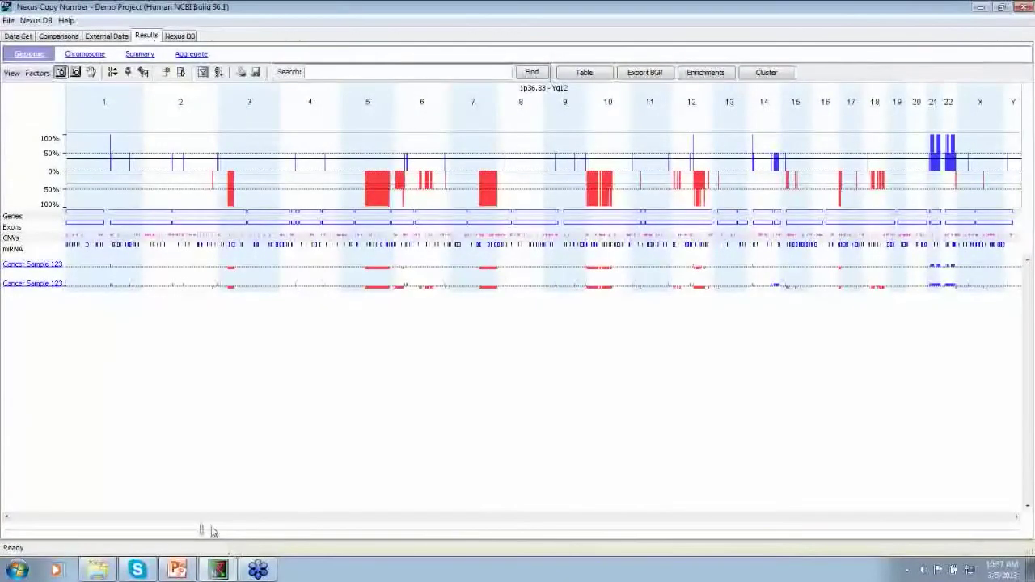
- Enlarge the sample tracks to compare Cancer Sample 123 with its copy and select the zoom tool
drag(202, 534, 542, 531)
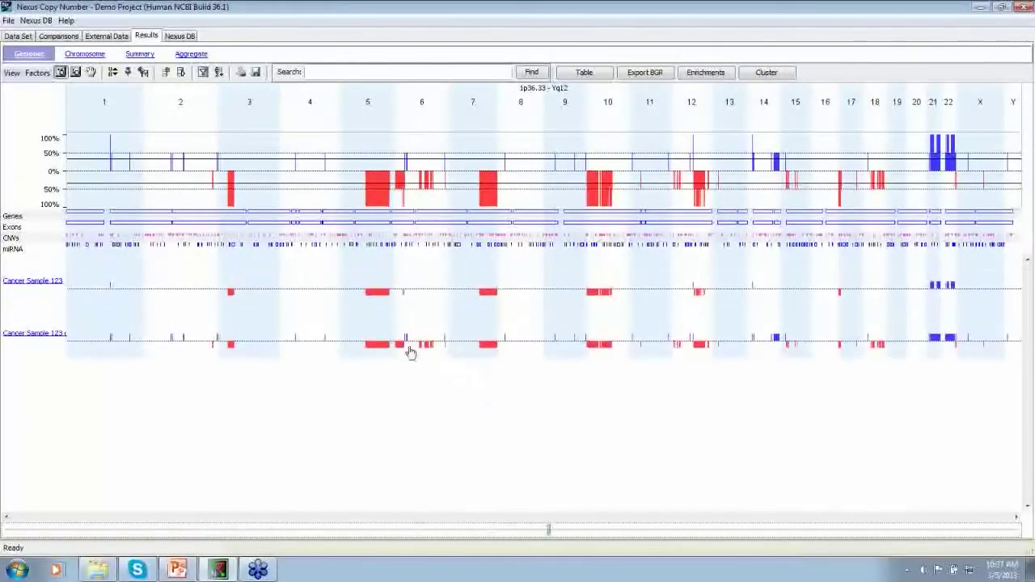
mouse_move(399, 348)
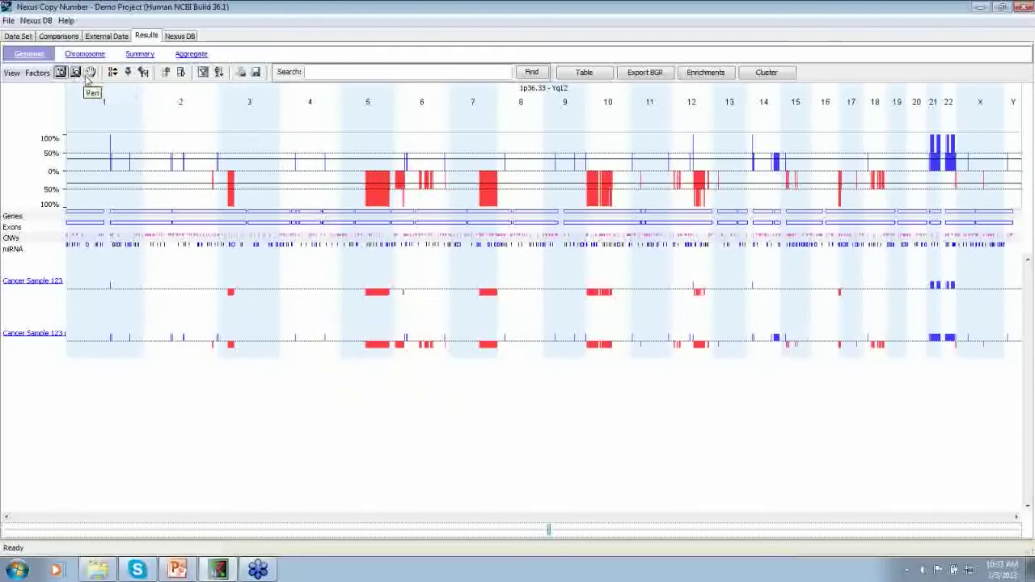
click(75, 72)
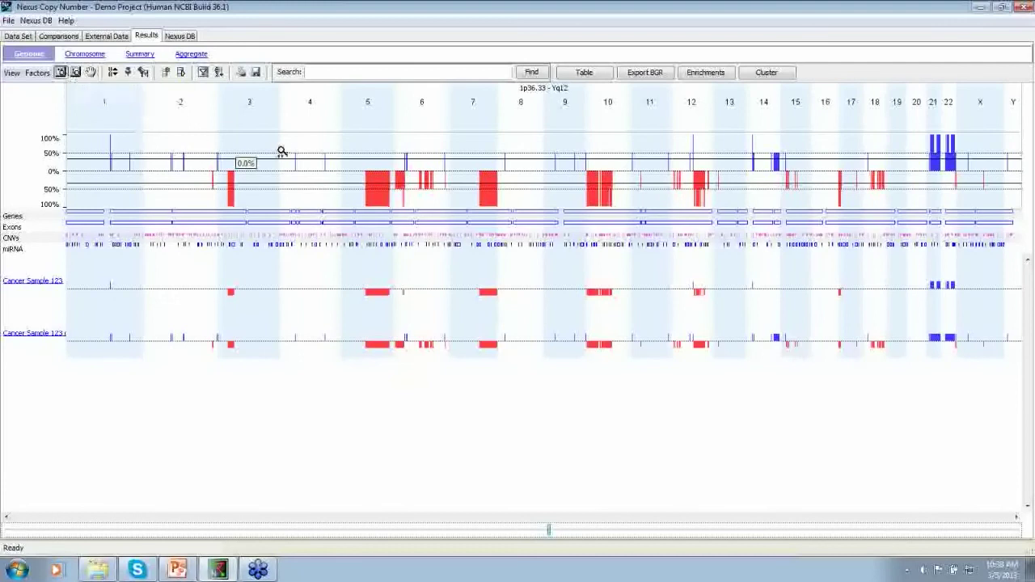
click(327, 164)
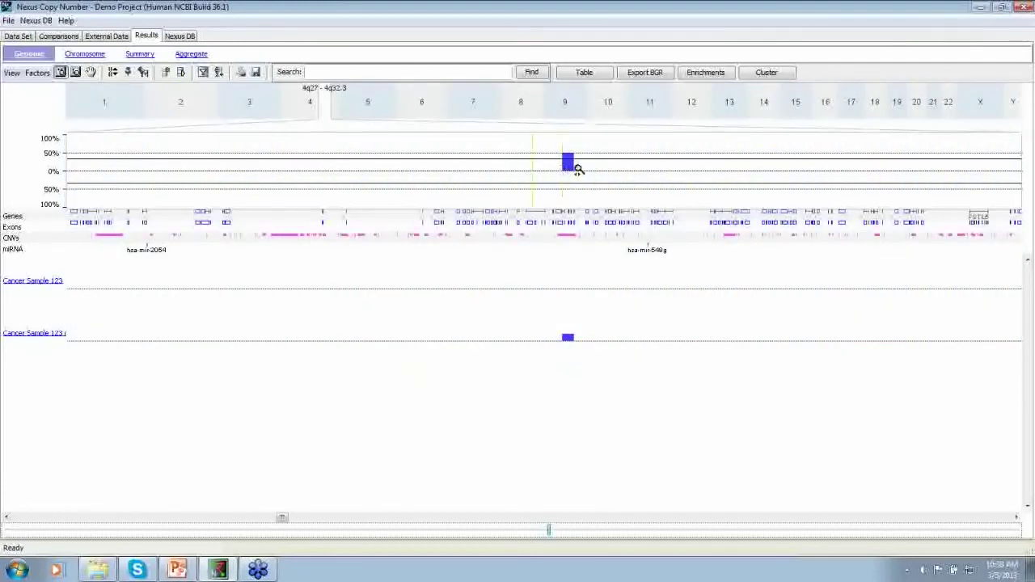
click(605, 169)
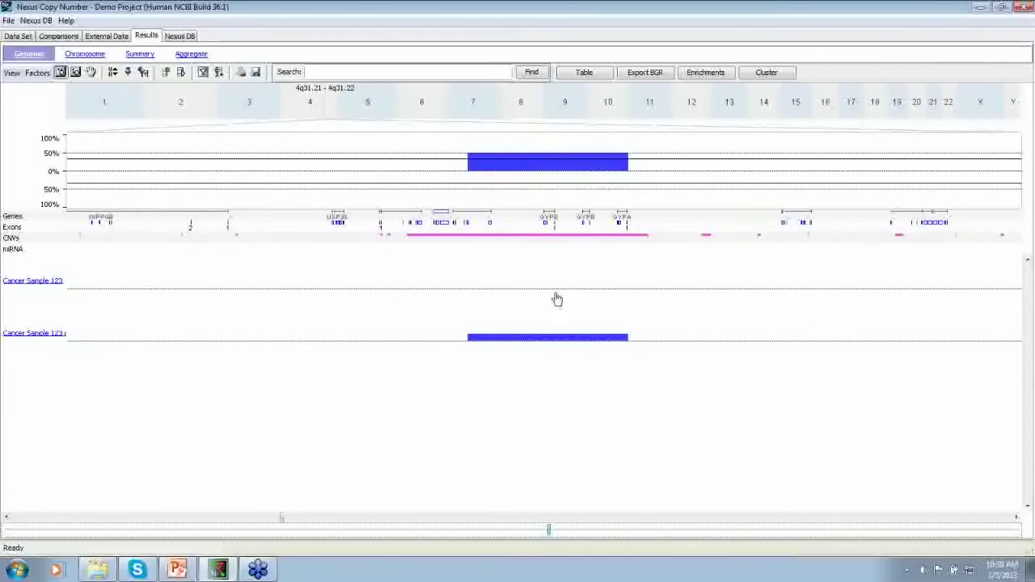
double_click(556, 338)
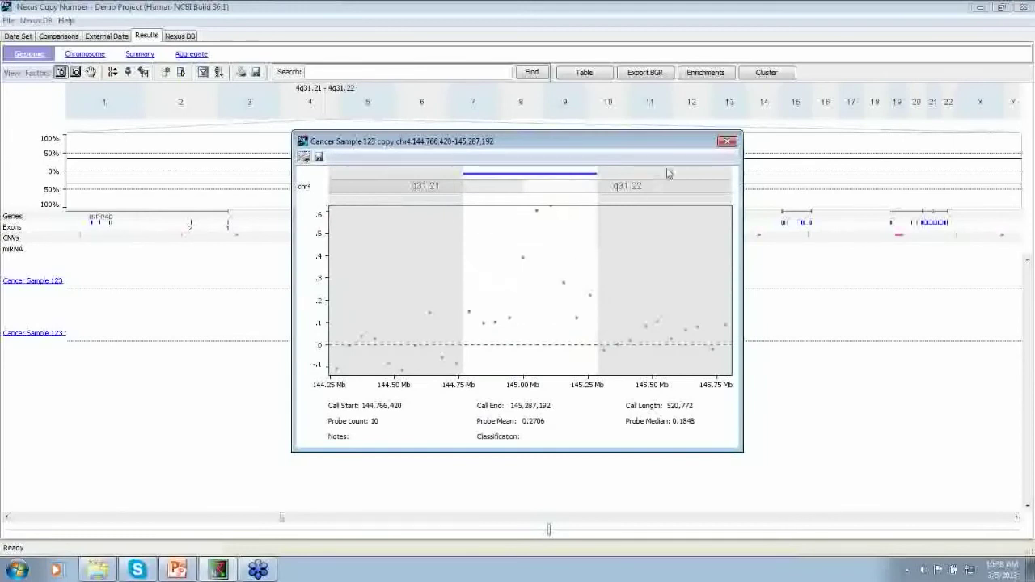
click(727, 144)
double_click(550, 240)
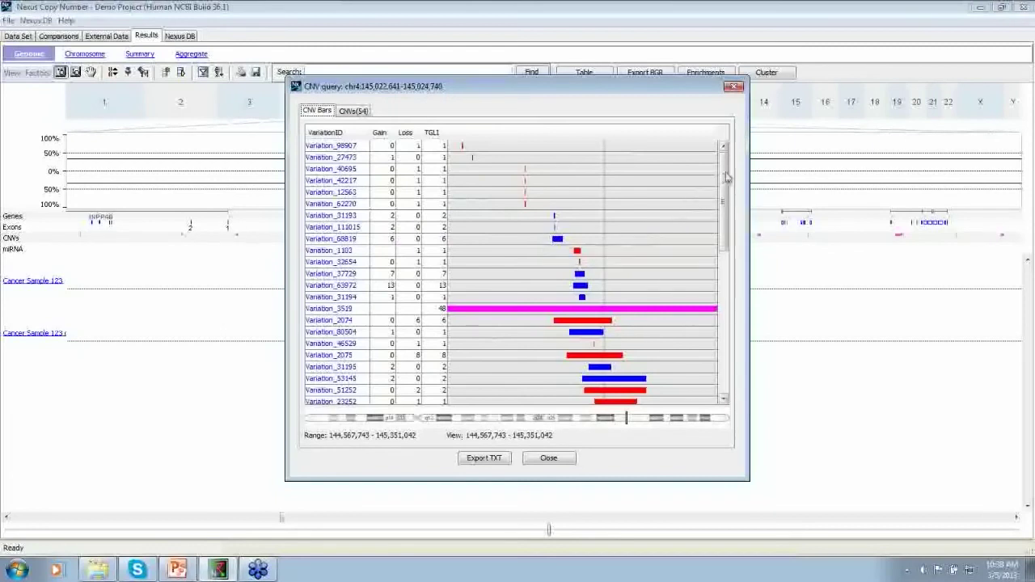
scroll(724, 181, down, 5)
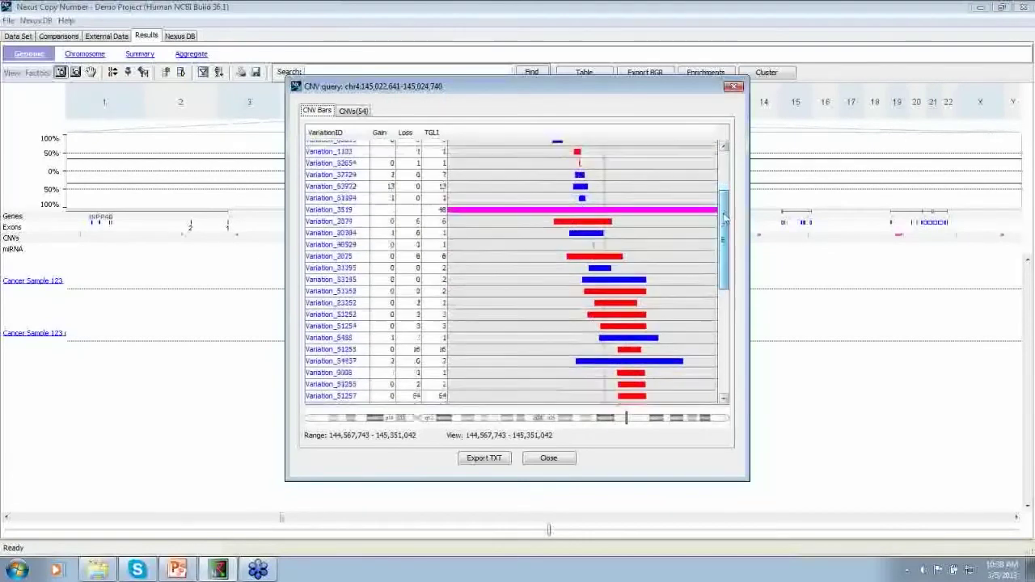
drag(724, 288, 724, 349)
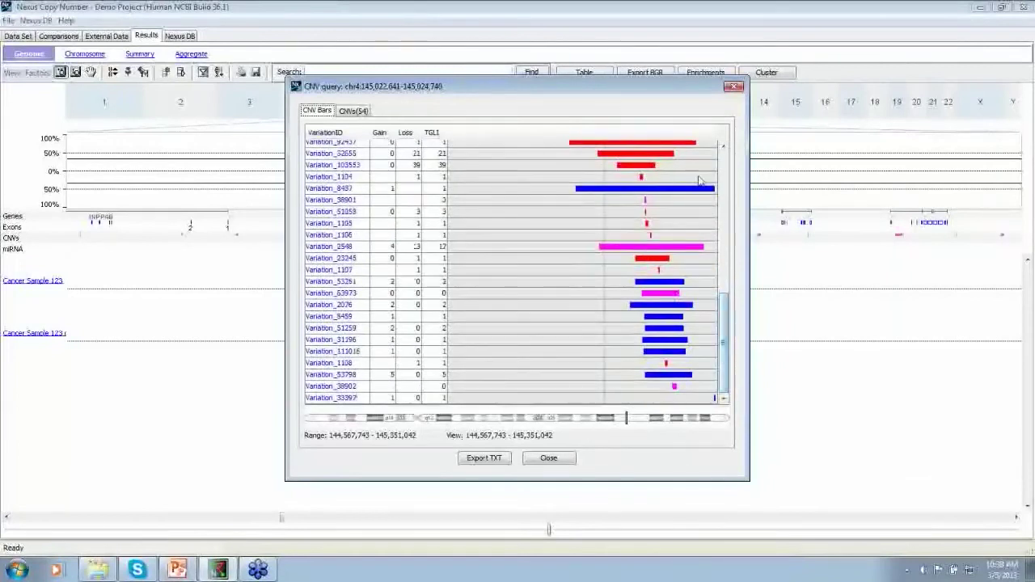
click(733, 86)
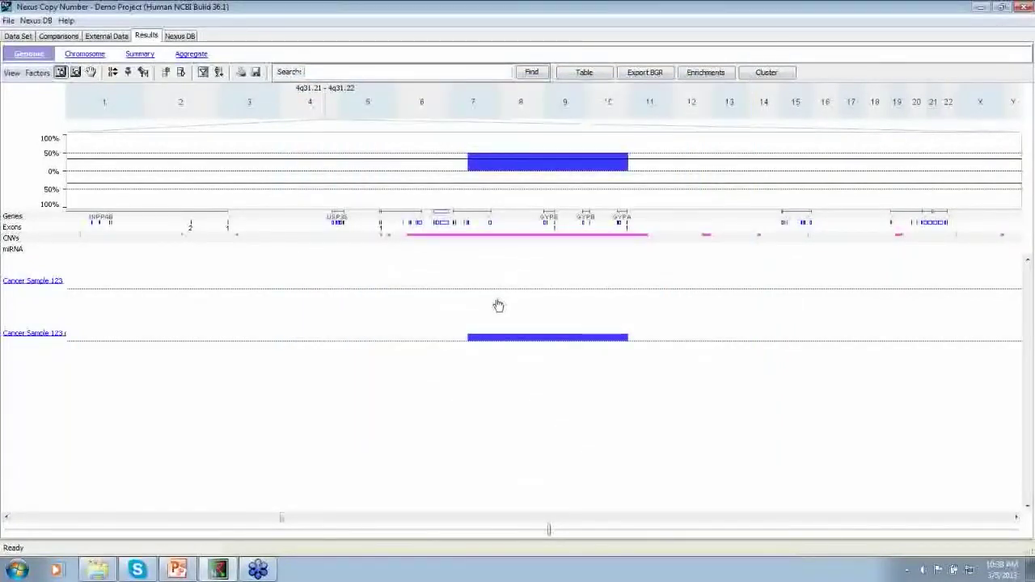
scroll(504, 154, down, 4)
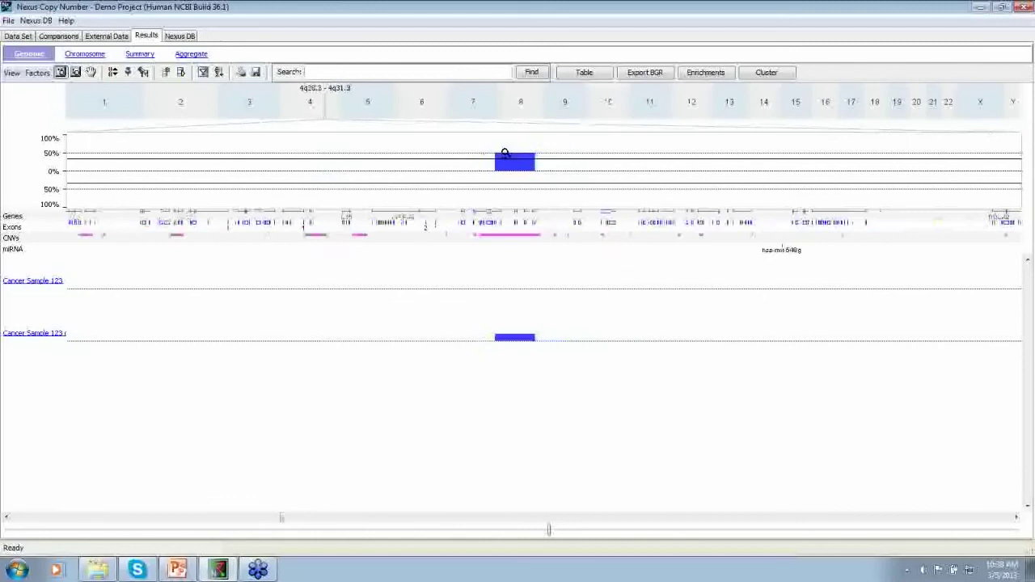
scroll(504, 154, down, 2)
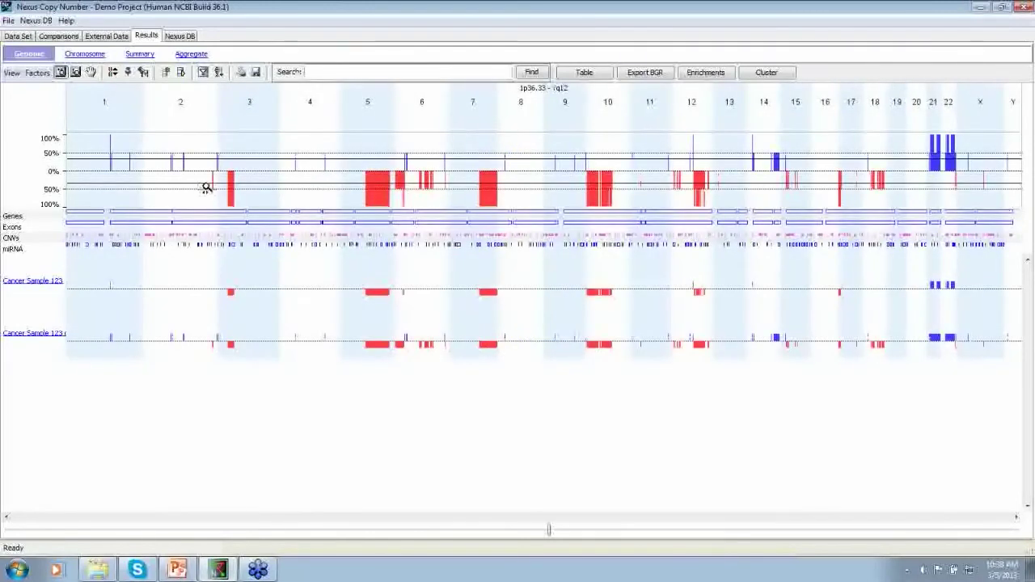
- Zoom into chromosome 2 and check the probe details of the copy's red loss
scroll(221, 180, up, 2)
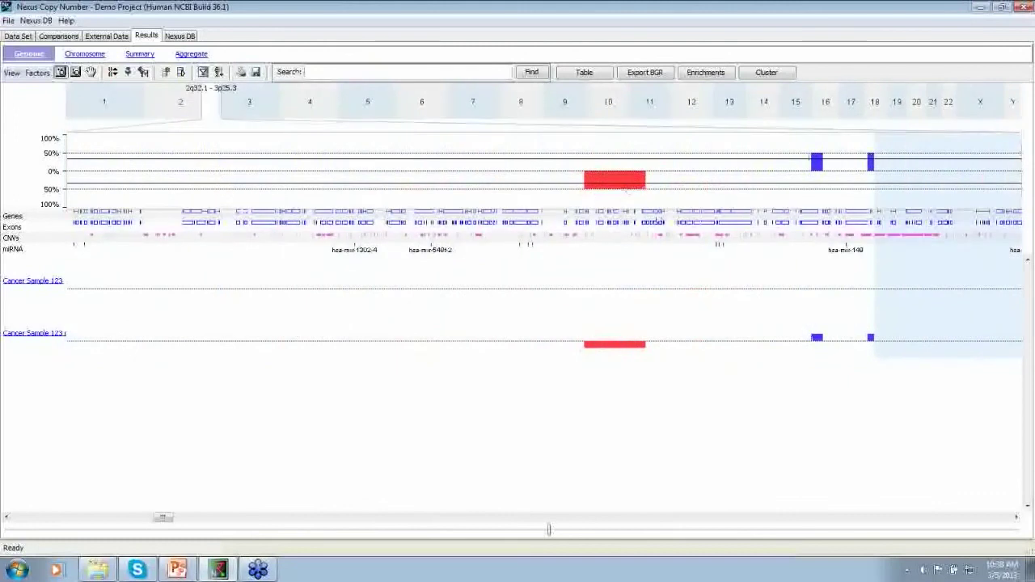
double_click(606, 345)
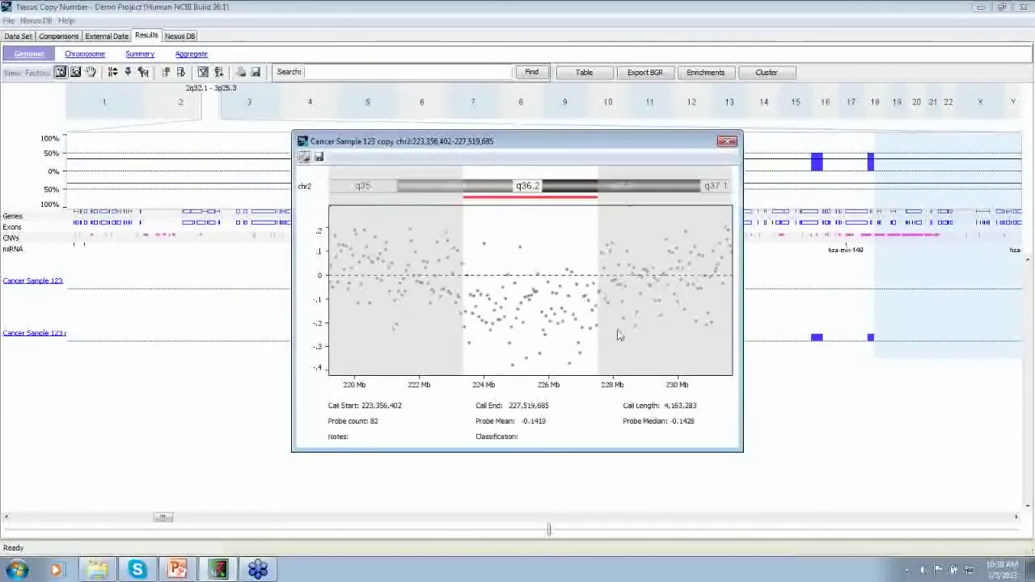
click(727, 142)
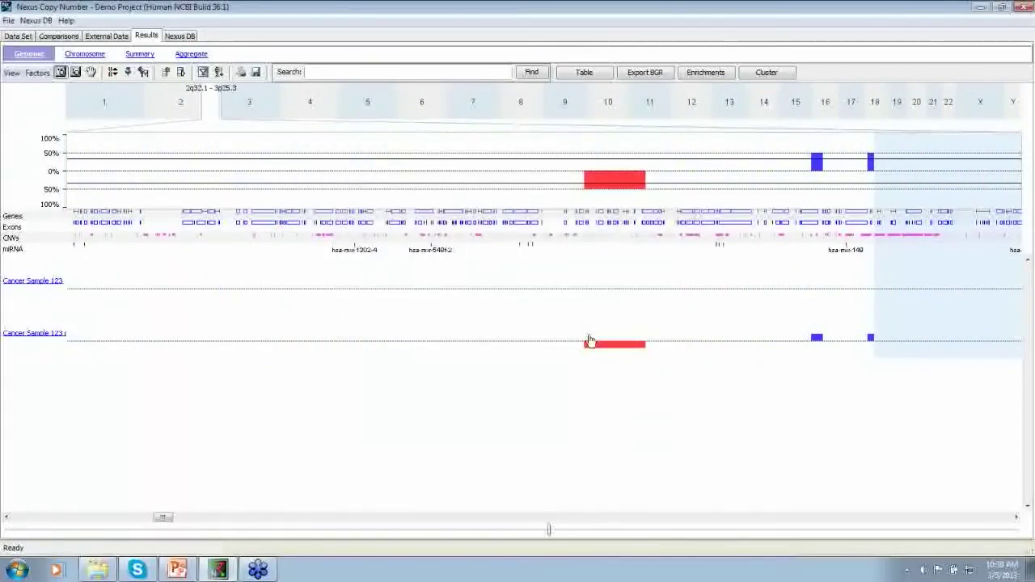
- Open the chr2 loss region in a full-screen sample drill-down with the regions table hidden
right_click(594, 345)
click(615, 350)
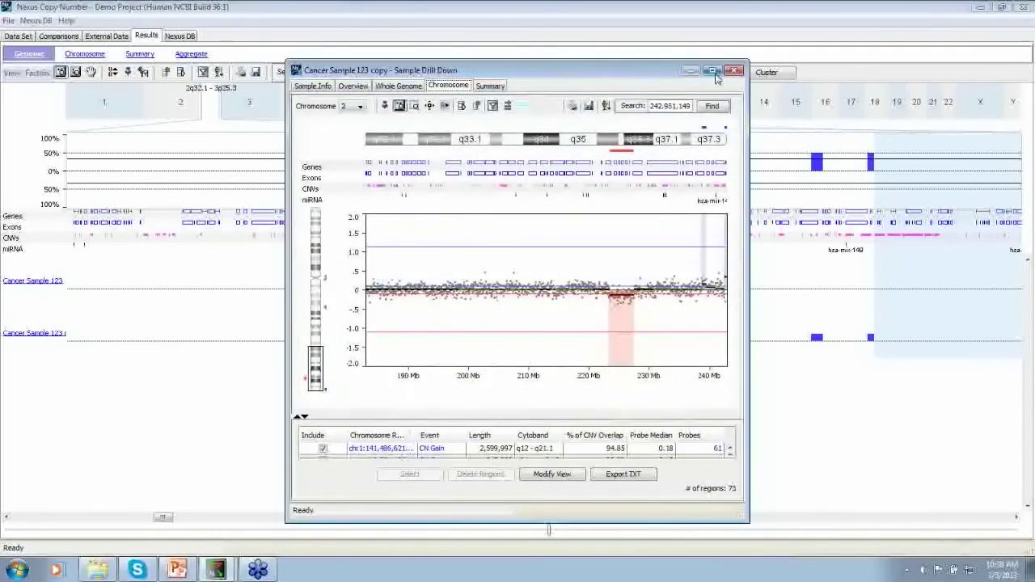
click(712, 70)
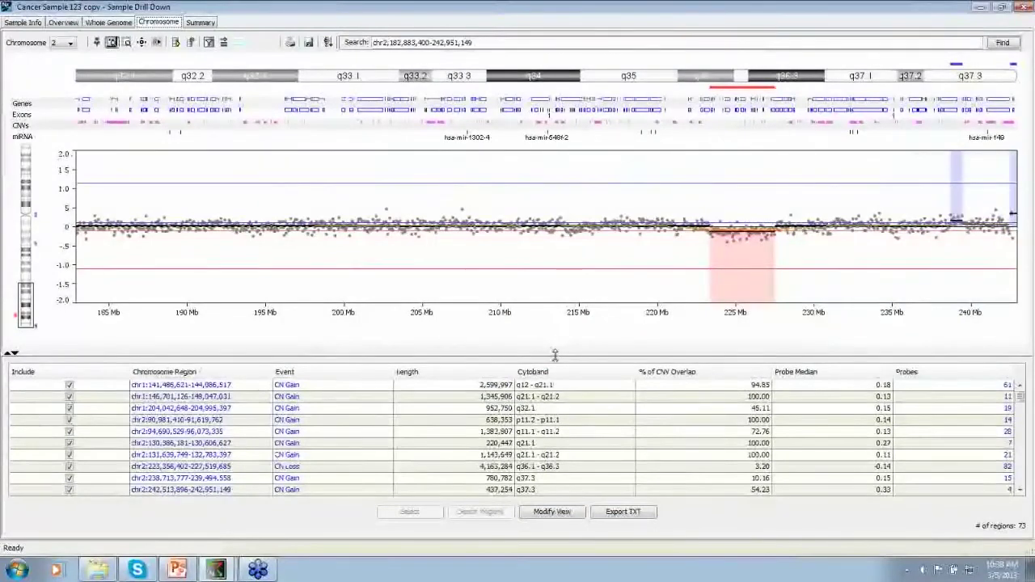
drag(554, 354, 19, 427)
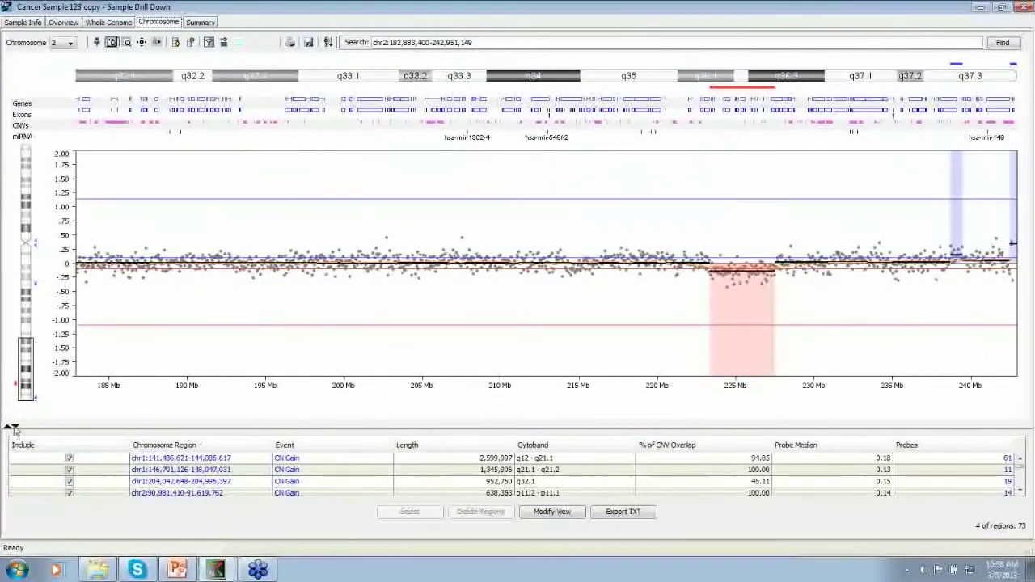
click(17, 426)
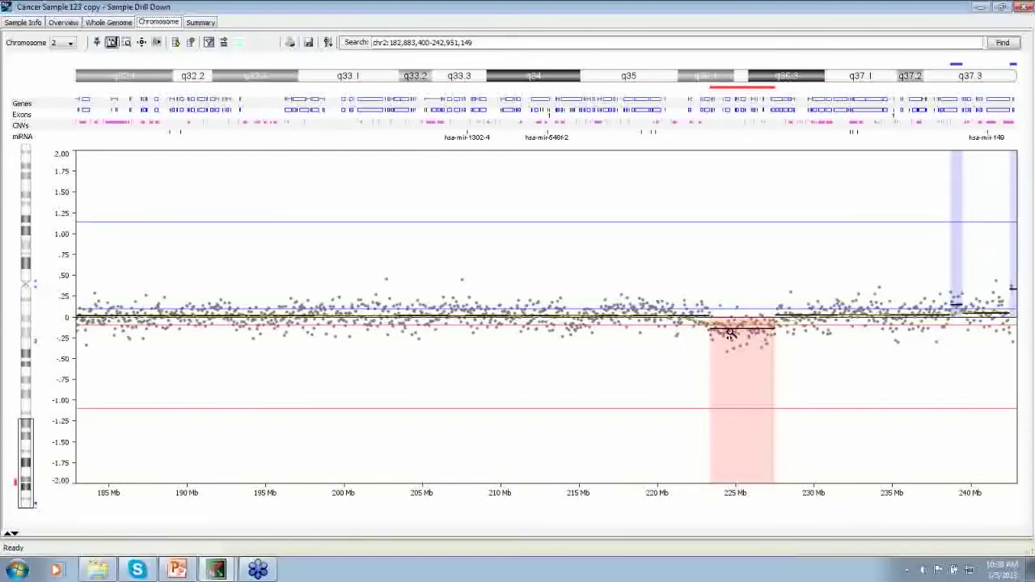
- Plot the copy's chromosome 12, then chromosome 18, from the karyogram overview
click(63, 23)
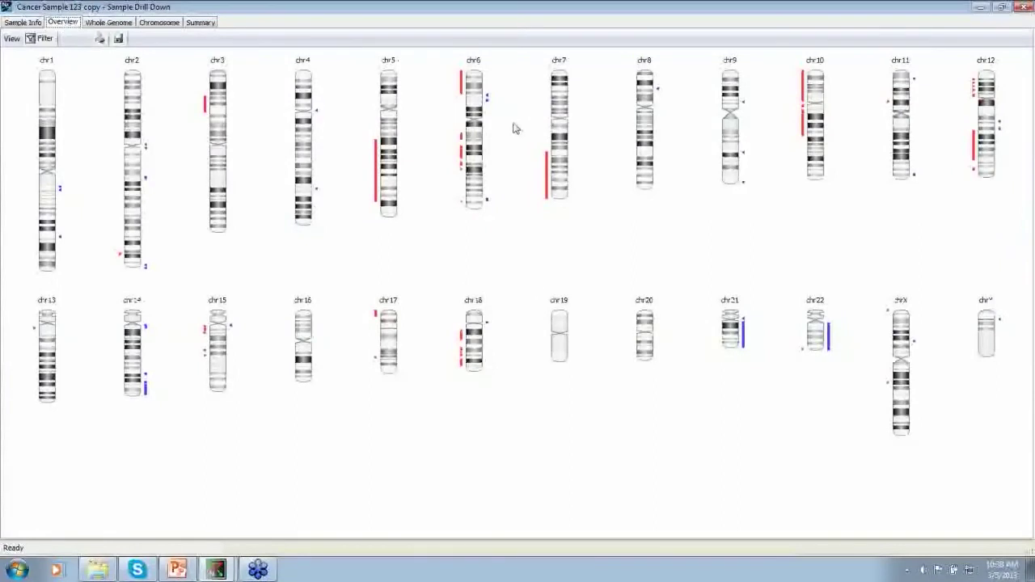
click(988, 115)
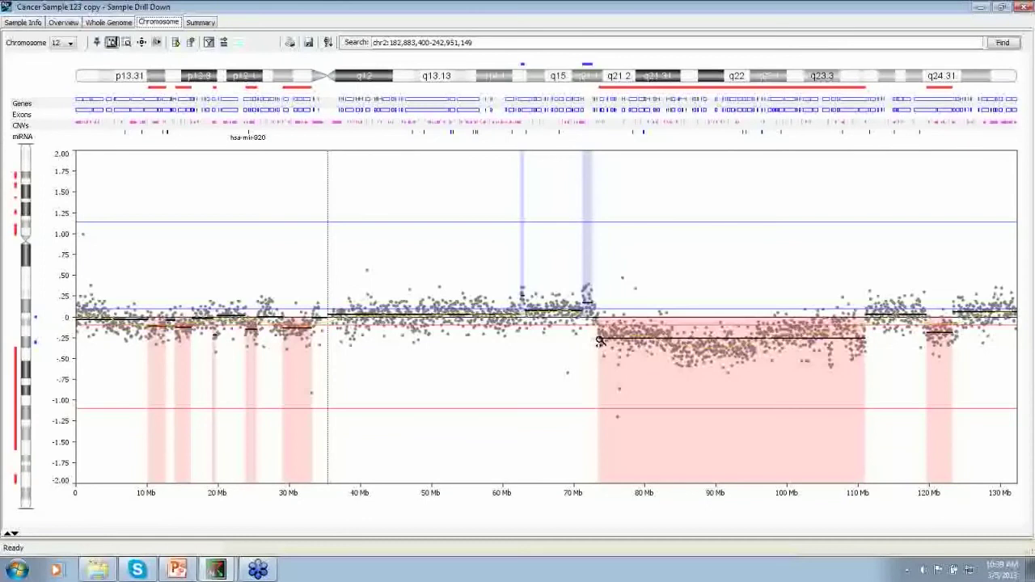
click(65, 23)
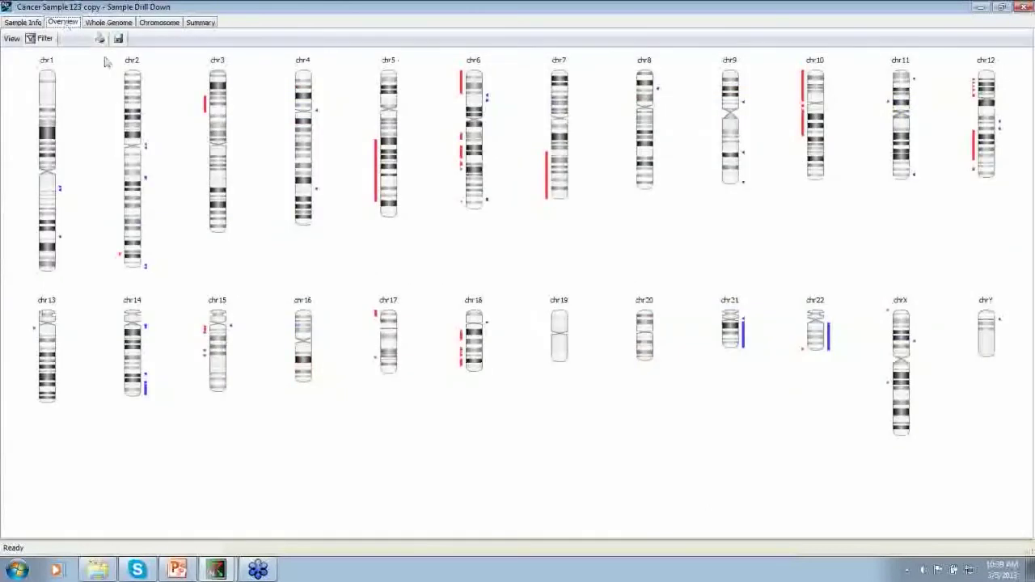
click(475, 356)
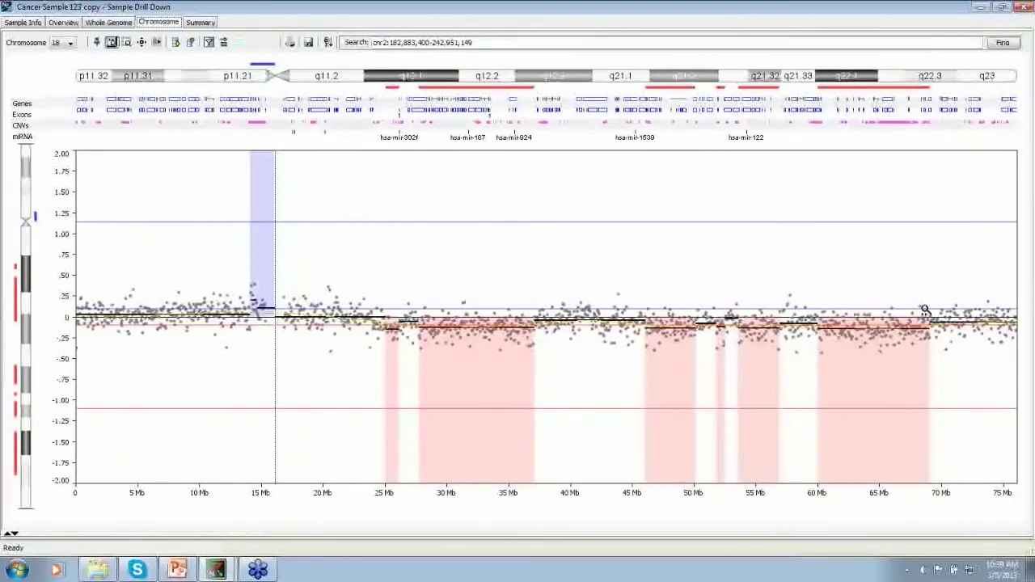